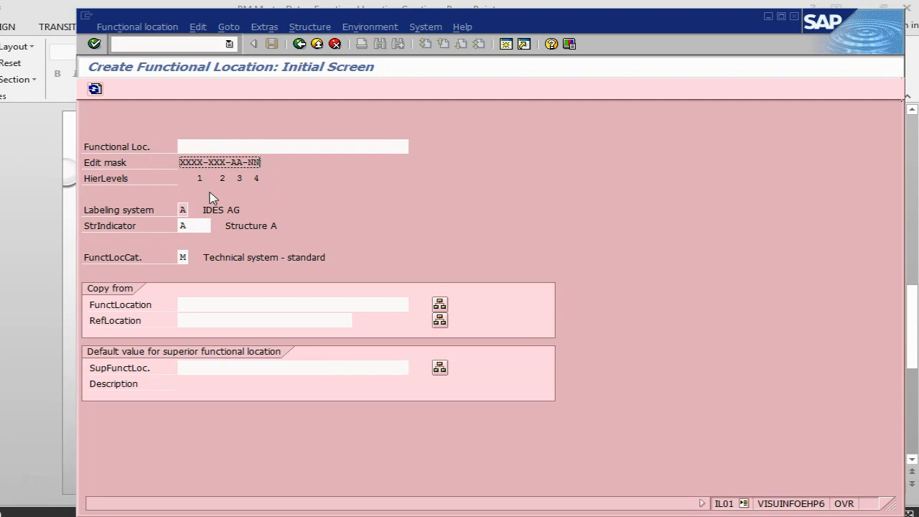
# Enter 2840-PRD-PM-02 as the label of the new functional location.
pyautogui.click(195, 147)
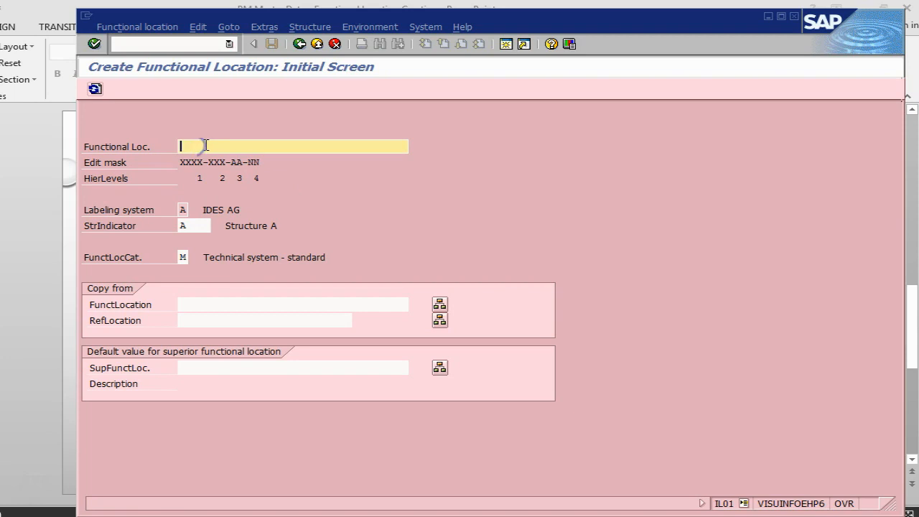
pyautogui.write('2840-PRD-PM-')
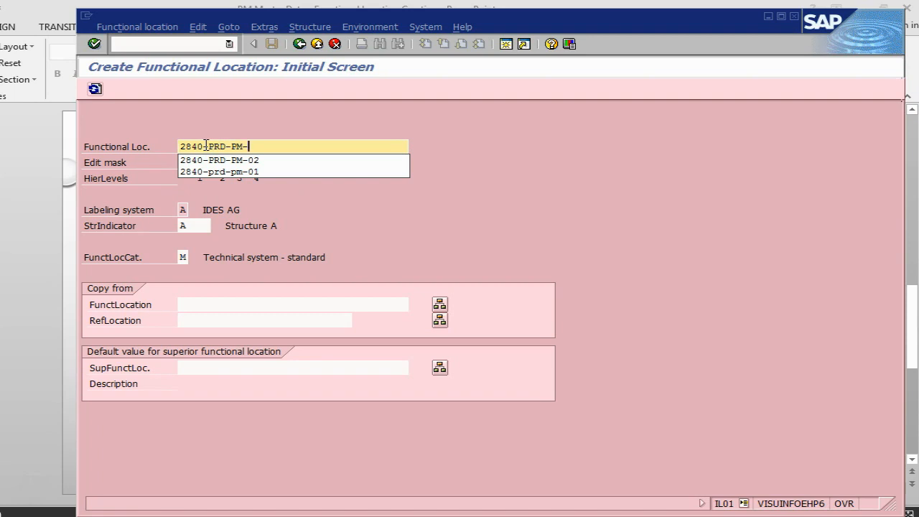
pyautogui.write('2')
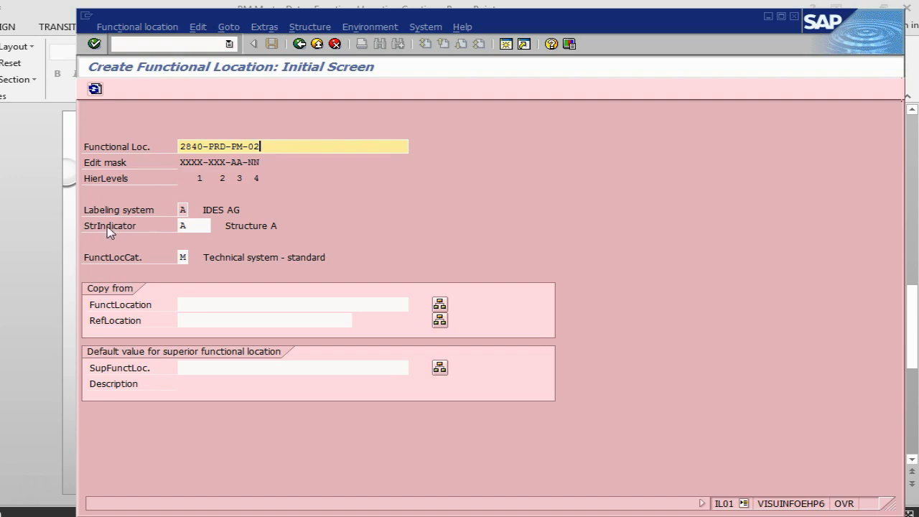
# Review the available structure indicators and their edit masks, then close the list without changing the selection.
pyautogui.click(197, 225)
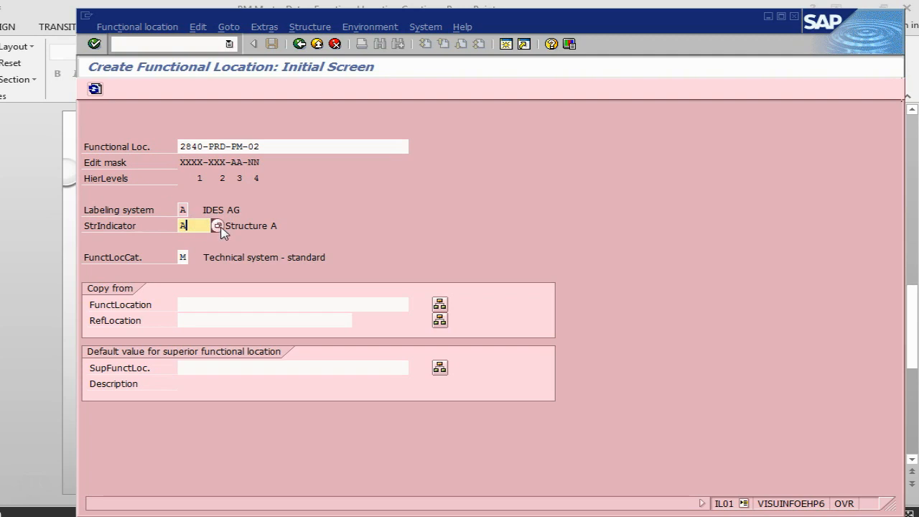
pyautogui.click(217, 227)
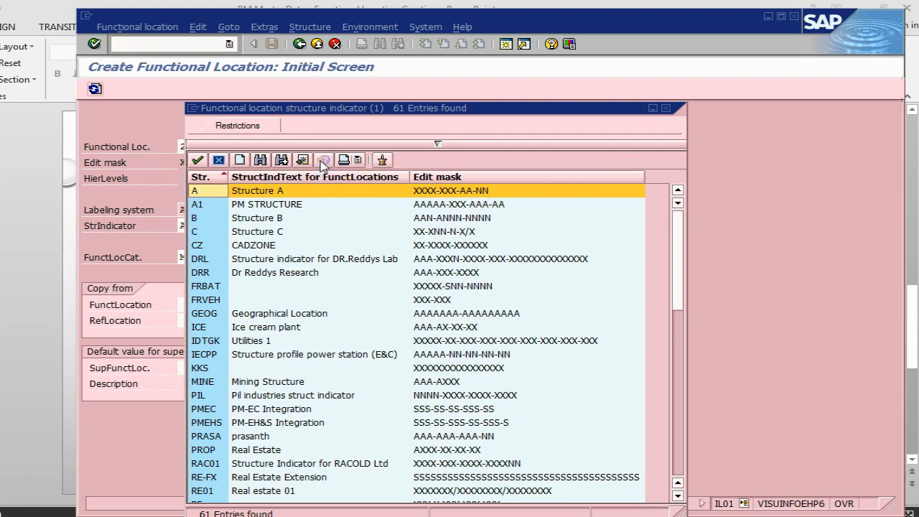
pyautogui.click(665, 109)
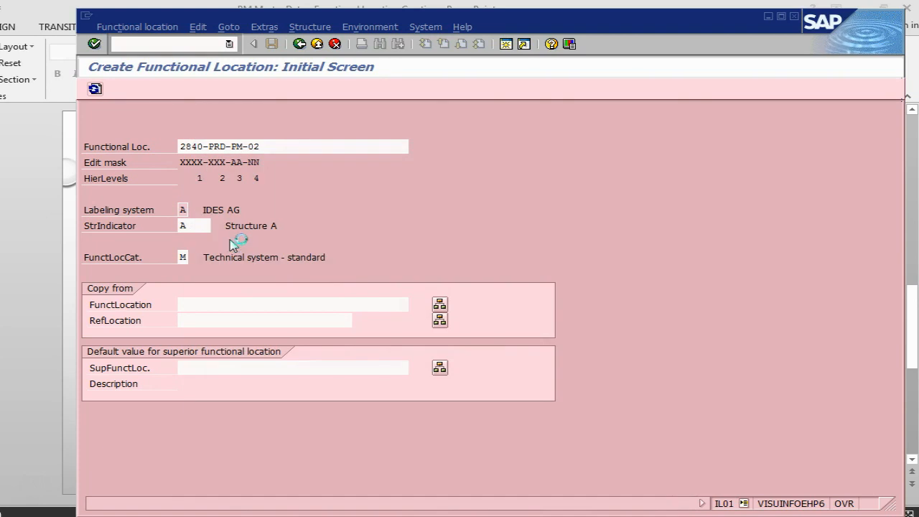
# Open the help for the structure indicator field and go to its customizing without specifying a project.
pyautogui.click(200, 229)
pyautogui.click(201, 227)
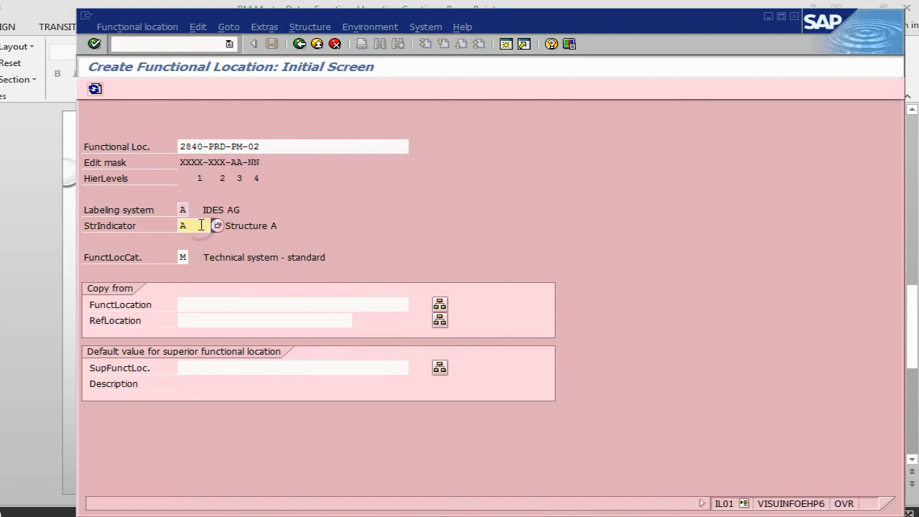
pyautogui.press('Return')
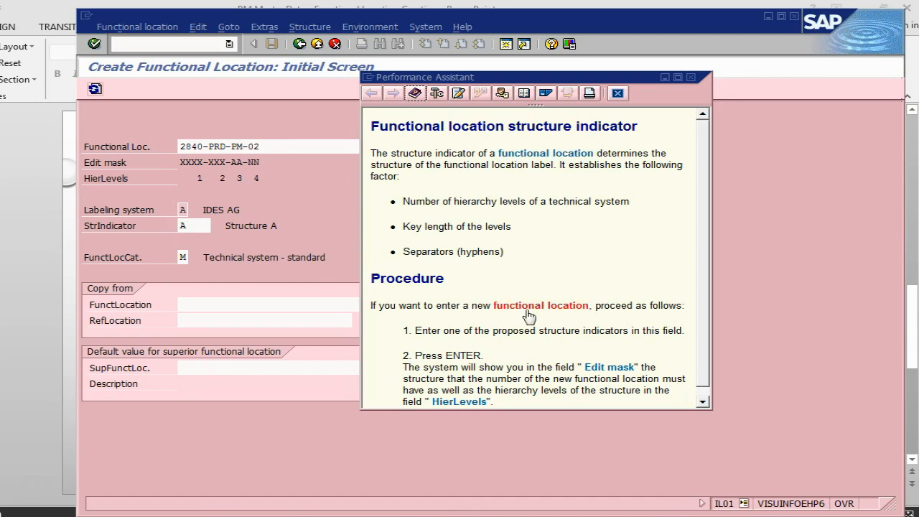
pyautogui.click(502, 94)
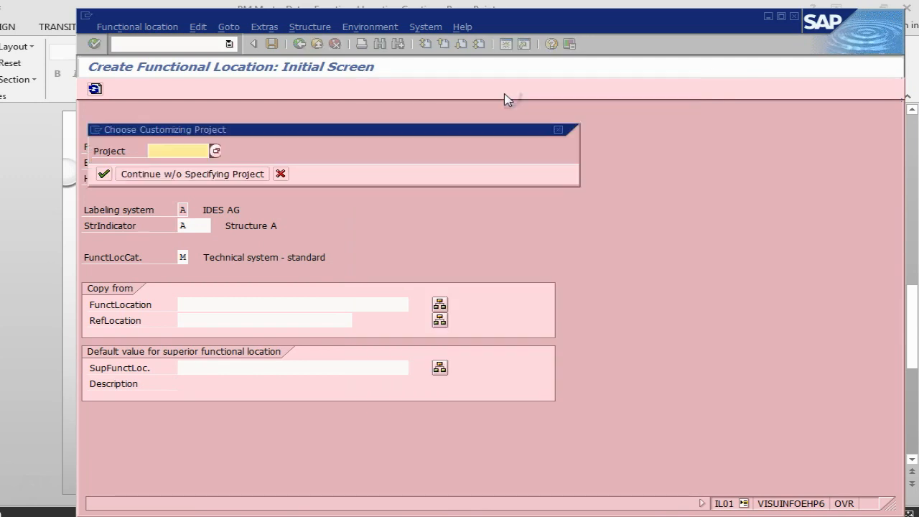
pyautogui.click(206, 178)
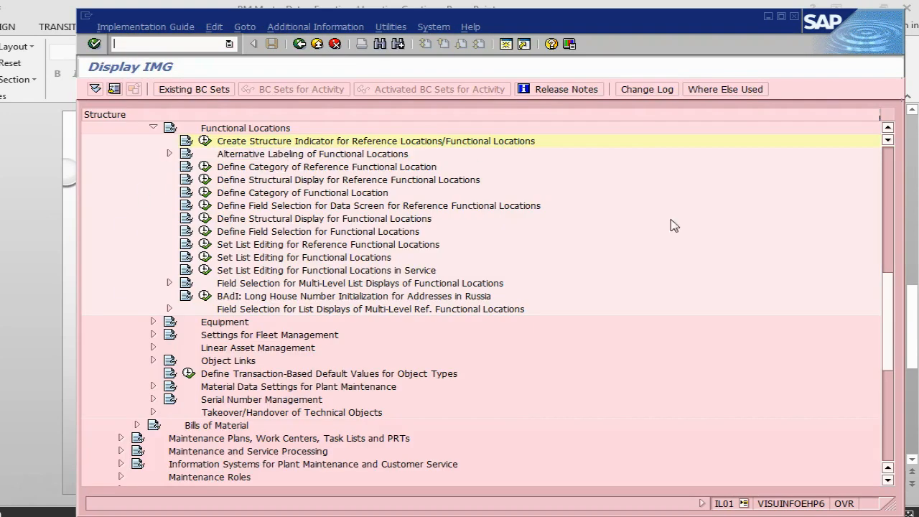
# Locate the Functional Locations customizing node and open the activity Create Structure Indicator for Reference Locations/Functional Locations.
pyautogui.moveTo(890, 332); pyautogui.dragTo(888, 288)
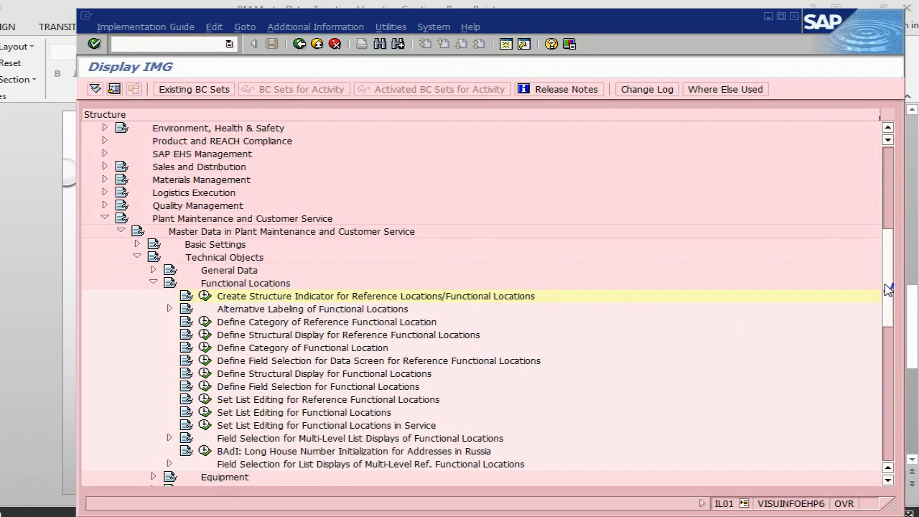
pyautogui.moveTo(887, 289); pyautogui.dragTo(870, 250)
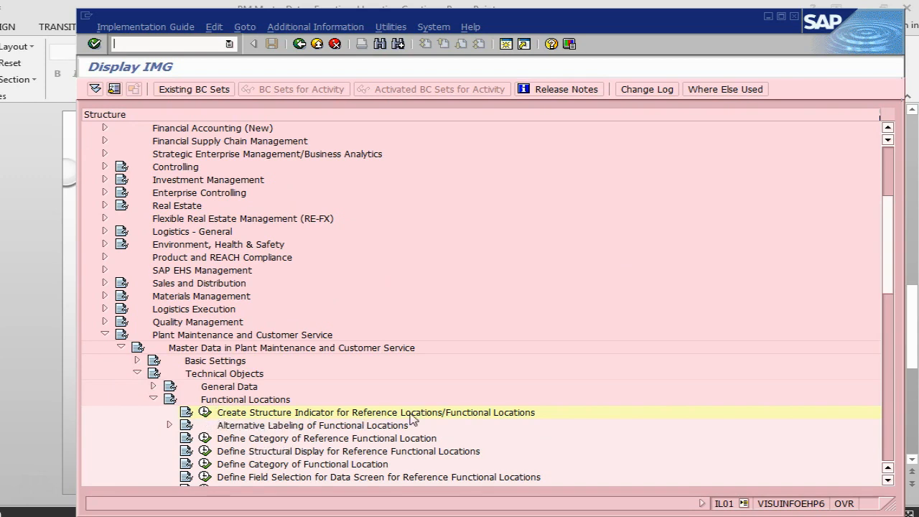
pyautogui.click(207, 412)
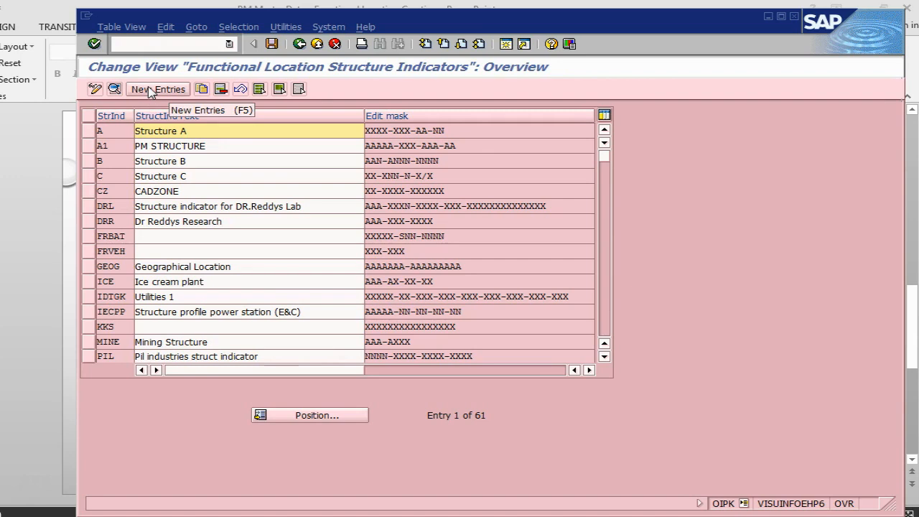
# Leave customizing, return to the initial screen for creating the functional location and close the field help.
pyautogui.click(300, 44)
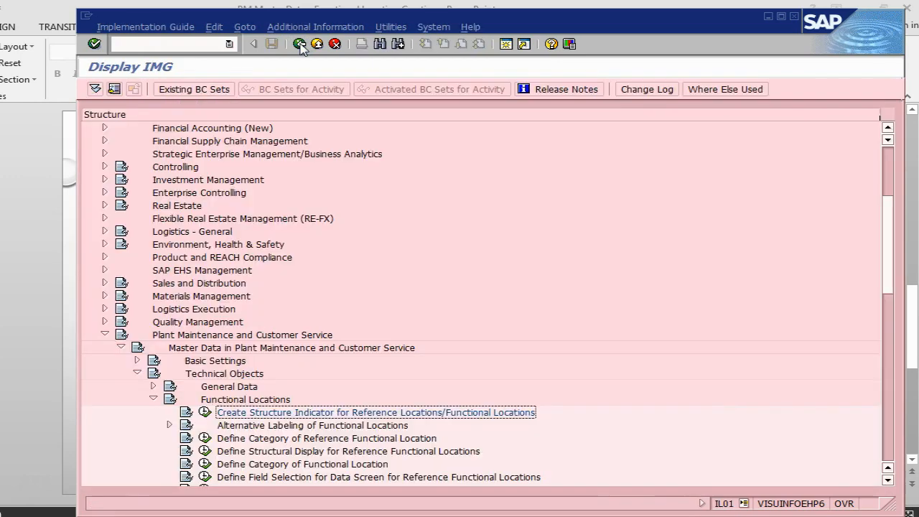
pyautogui.click(300, 45)
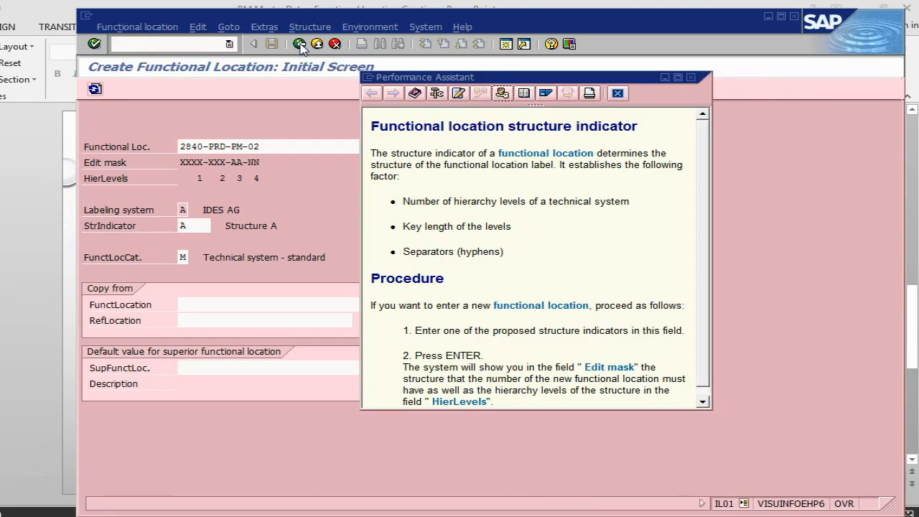
pyautogui.click(615, 95)
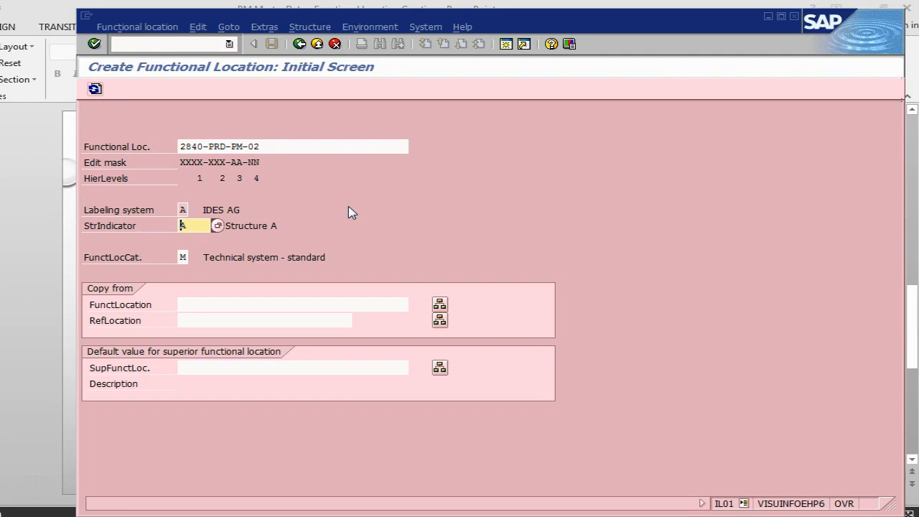
# Continue to the functional location's master data and set its description to Functional Location Area 02.
pyautogui.click(199, 305)
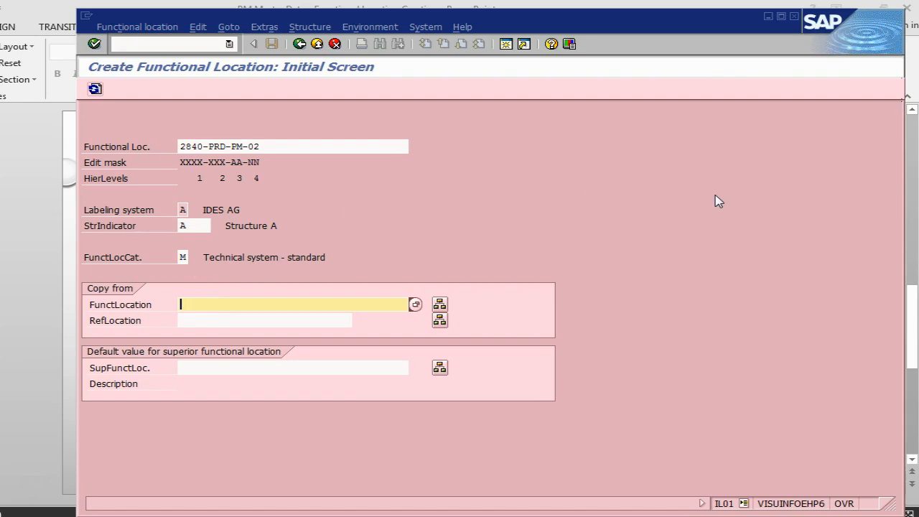
pyautogui.press('Return')
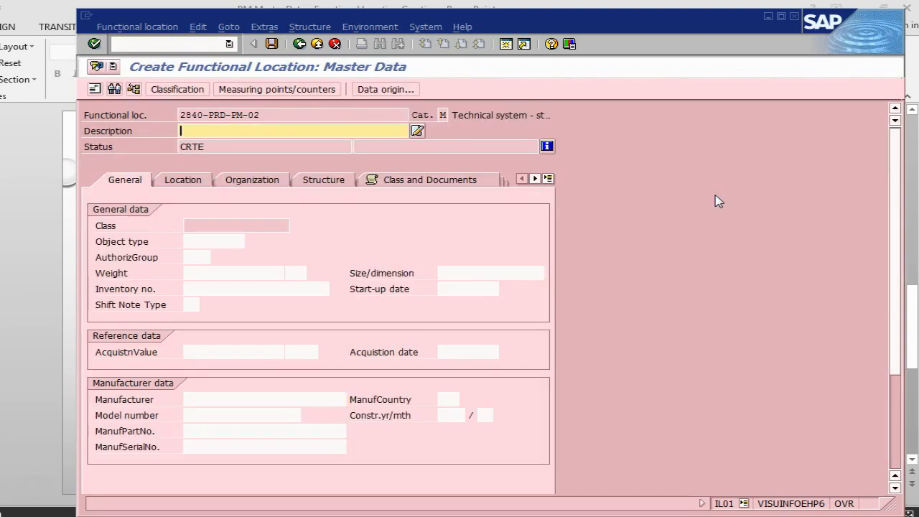
pyautogui.press('BackSpace')
pyautogui.press('Down')
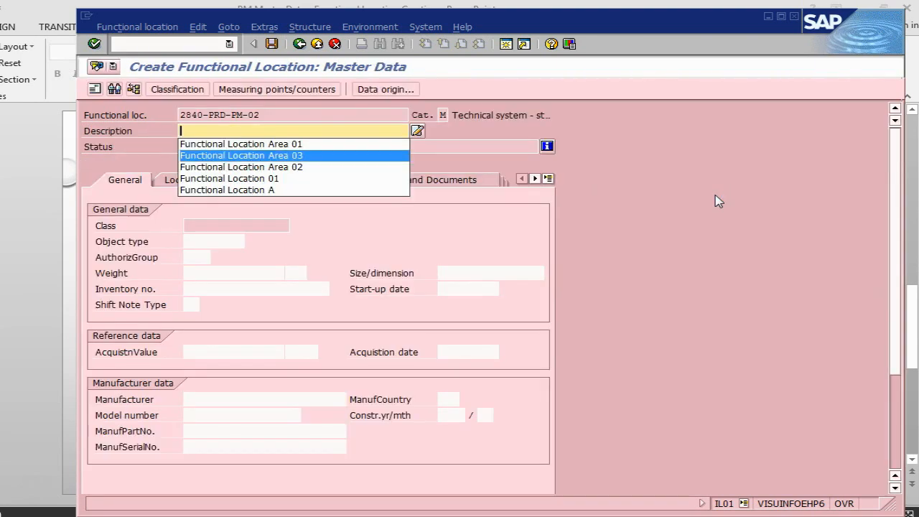
pyautogui.press('Down')
pyautogui.press('Return')
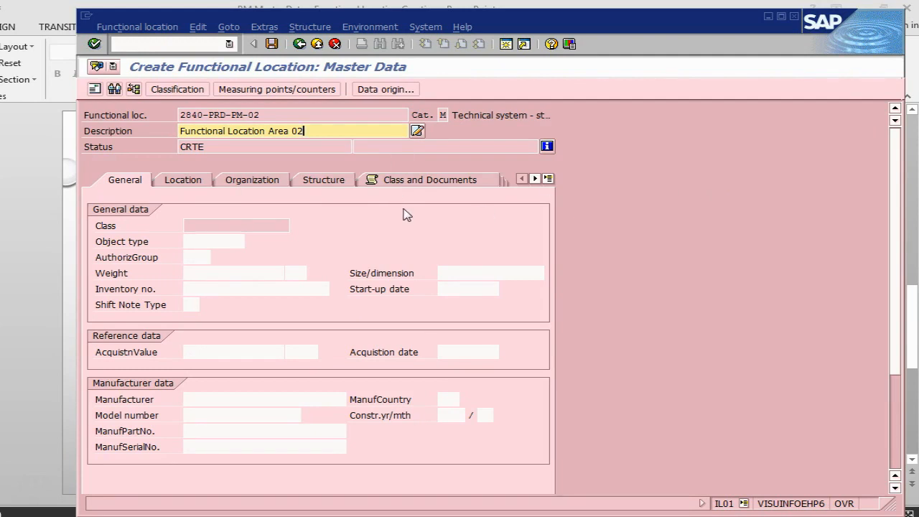
# Open the list of possible object types for the functional location and sort it by object type text.
pyautogui.click(201, 242)
pyautogui.click(252, 242)
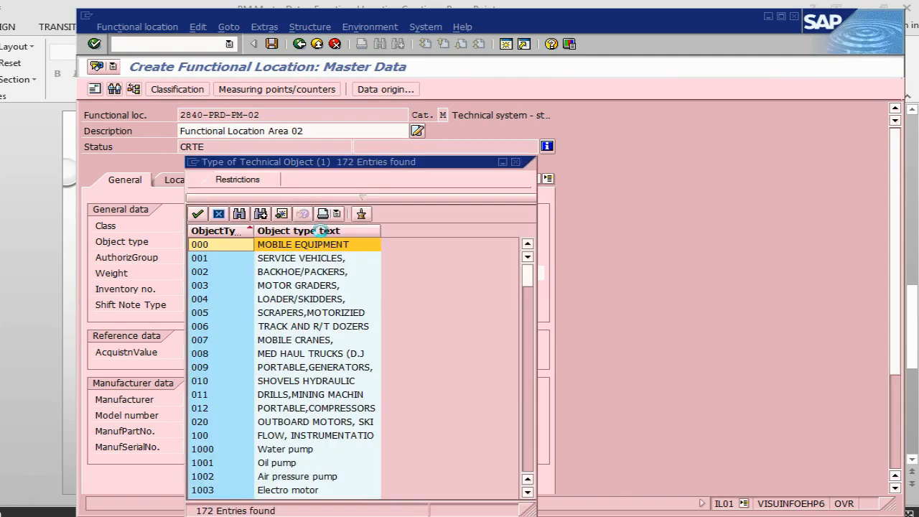
pyautogui.moveTo(406, 167); pyautogui.dragTo(492, 128)
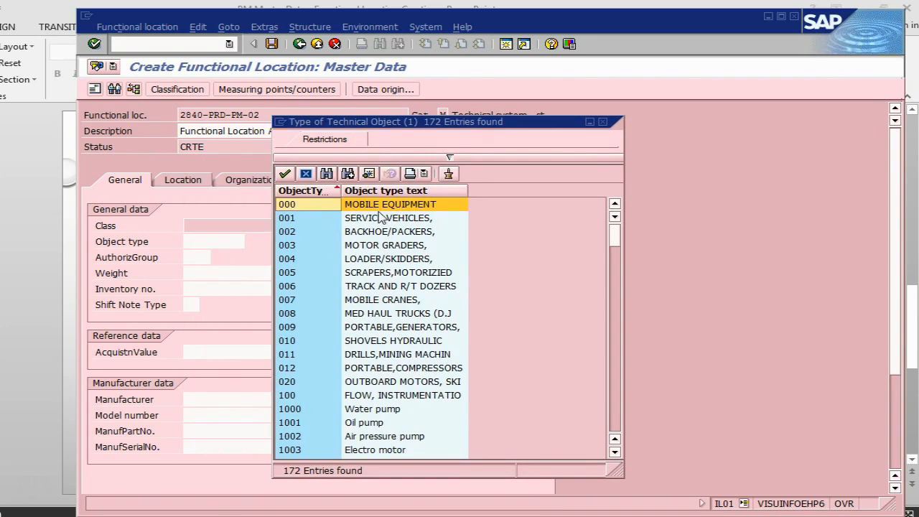
pyautogui.click(363, 190)
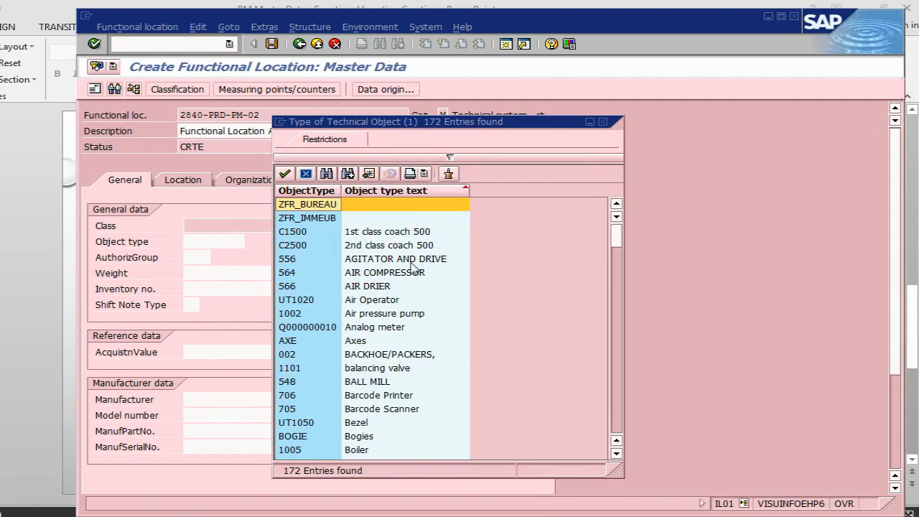
# Look through the sorted object types for one that suits the functional location, and close the list without choosing any.
pyautogui.scroll(-4, 429, 278)
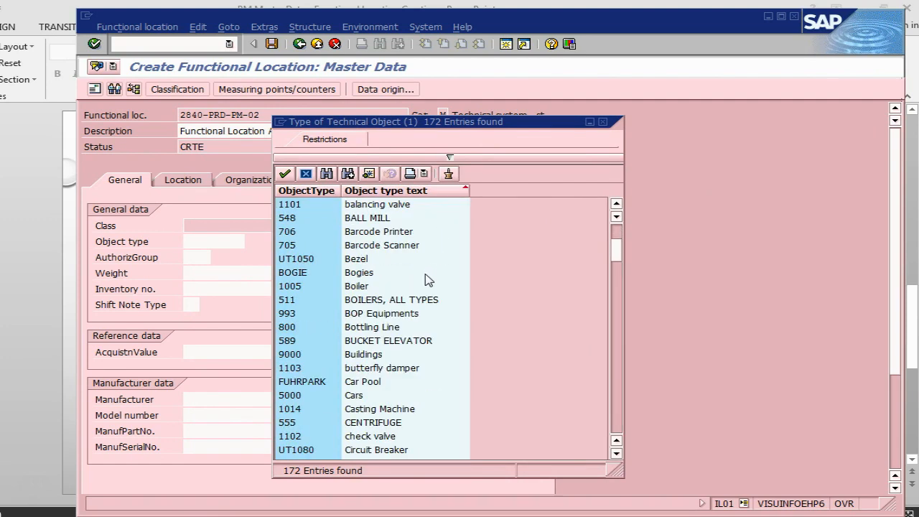
pyautogui.scroll(-3, 425, 280)
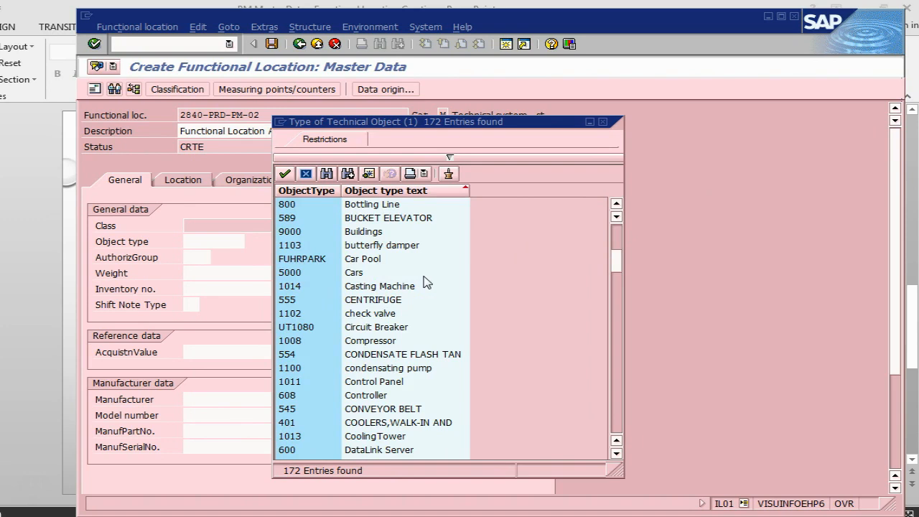
pyautogui.scroll(7, 424, 282)
pyautogui.scroll(-3, 423, 285)
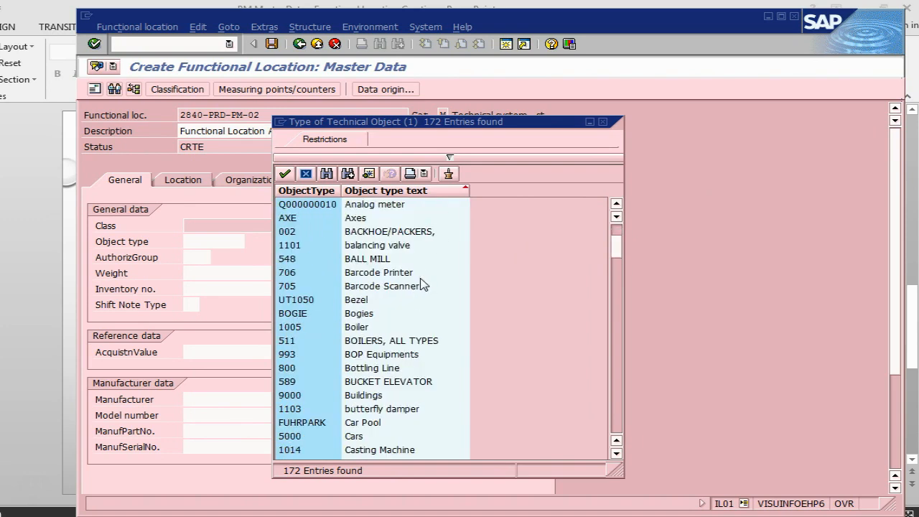
pyautogui.scroll(-2, 423, 284)
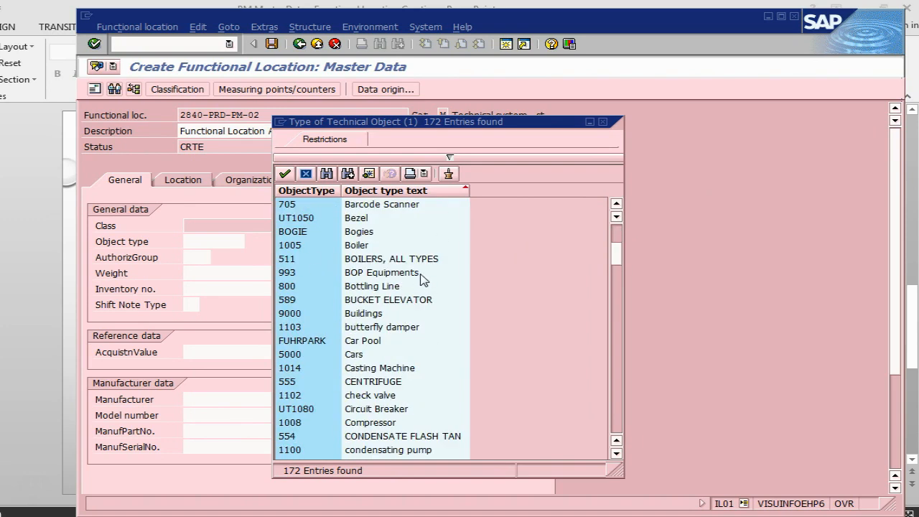
pyautogui.scroll(-3, 424, 280)
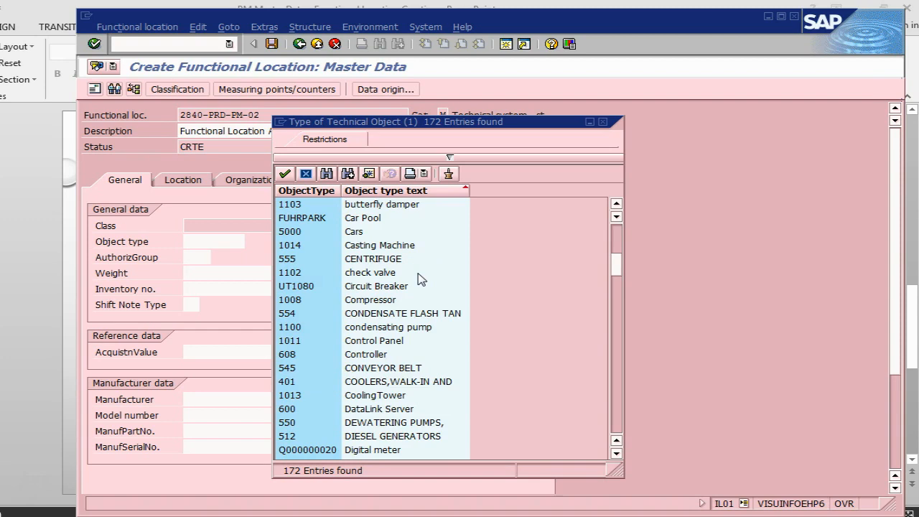
pyautogui.scroll(8, 423, 280)
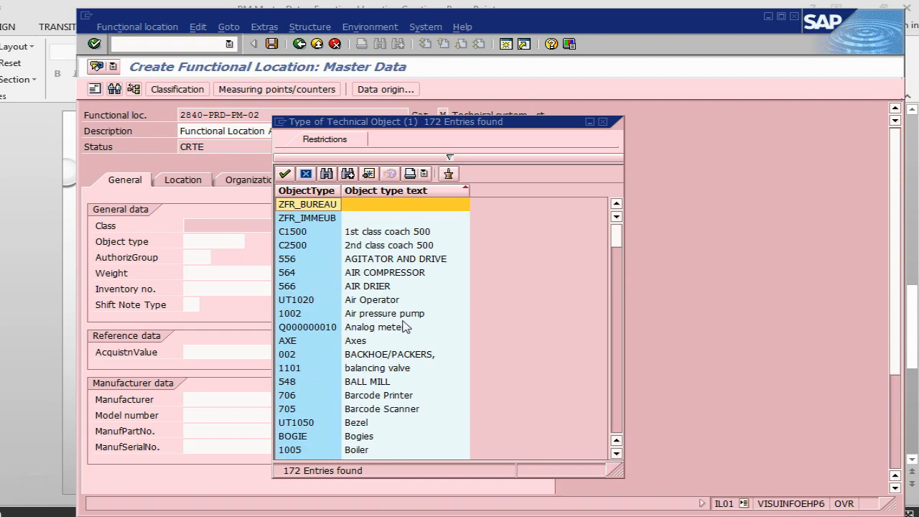
pyautogui.scroll(-1, 423, 338)
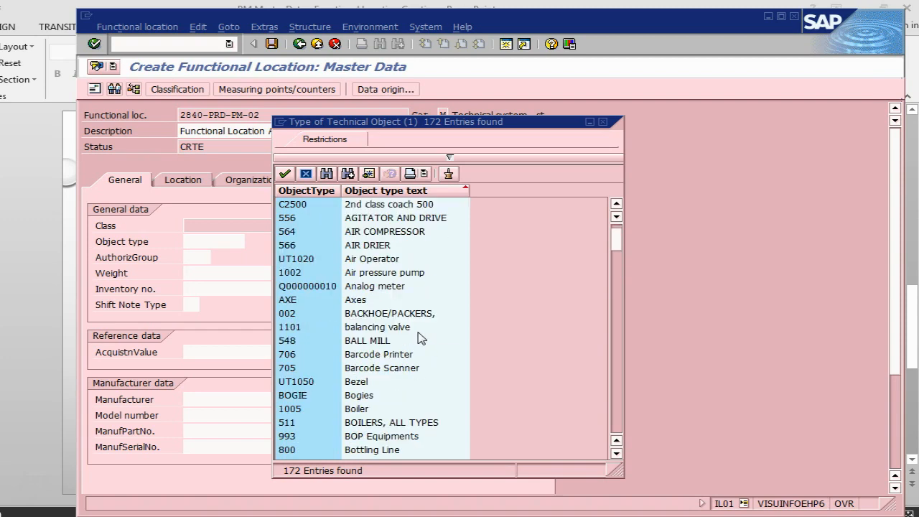
pyautogui.scroll(-6, 421, 338)
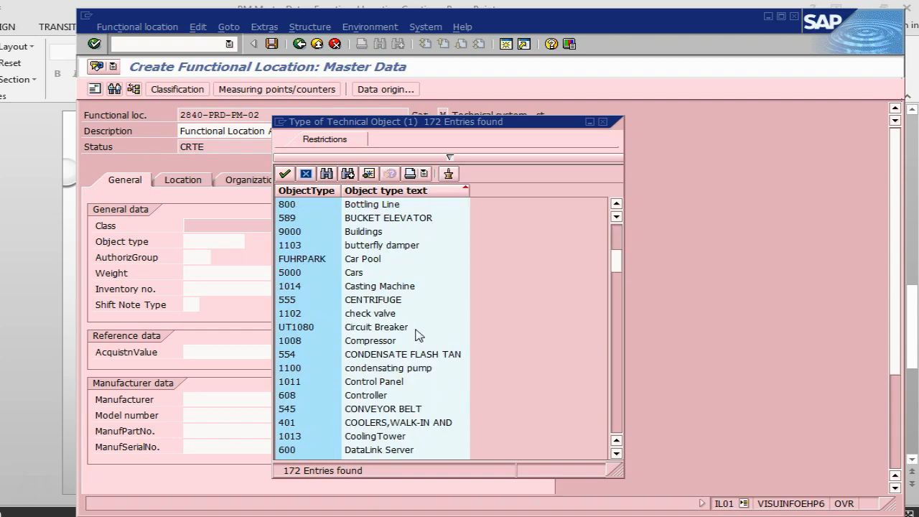
pyautogui.click(362, 277)
pyautogui.scroll(-3, 411, 326)
pyautogui.scroll(-1, 421, 356)
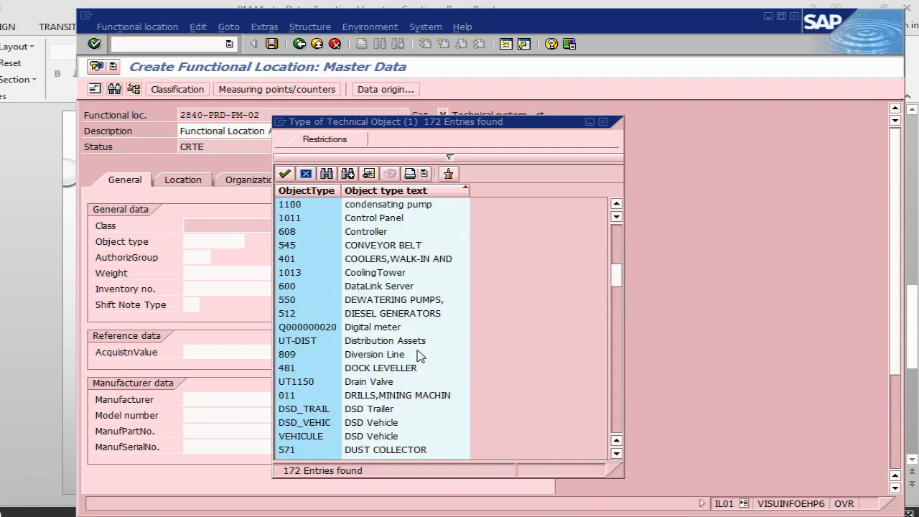
pyautogui.scroll(-3, 419, 356)
pyautogui.scroll(-7, 419, 356)
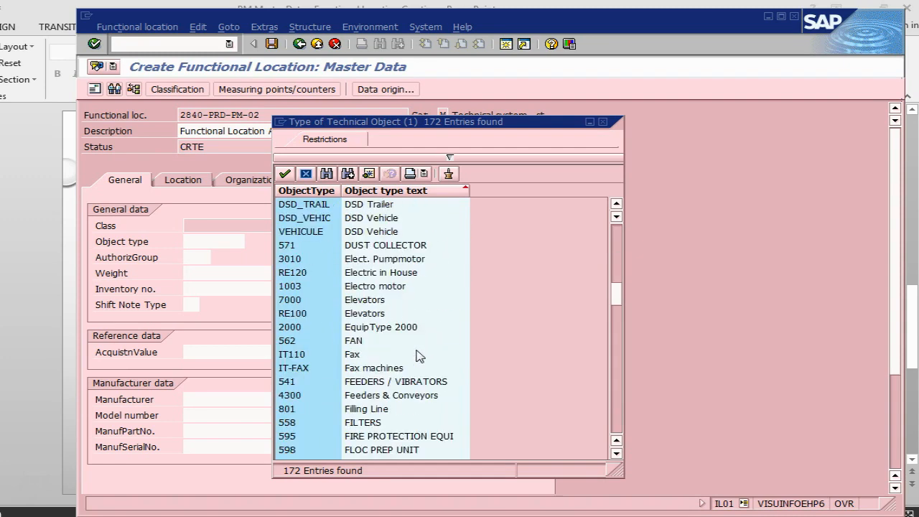
pyautogui.scroll(-4, 419, 356)
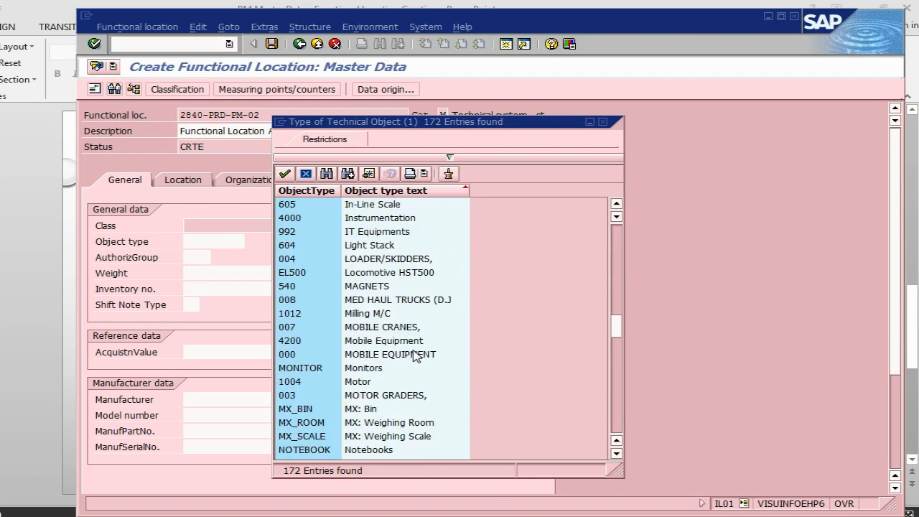
pyautogui.scroll(-3, 414, 356)
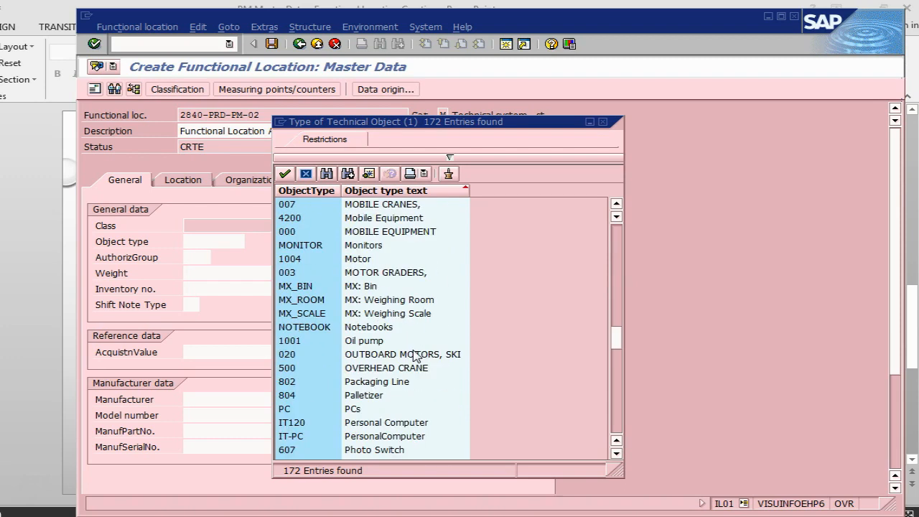
pyautogui.scroll(1, 415, 356)
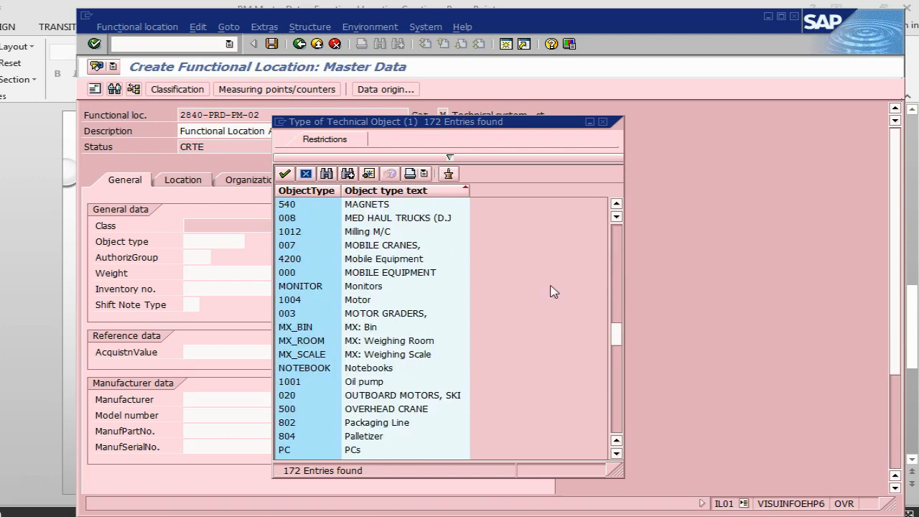
pyautogui.click(603, 122)
# Set the functional location's object type to 511 and confirm the entry.
pyautogui.click(214, 240)
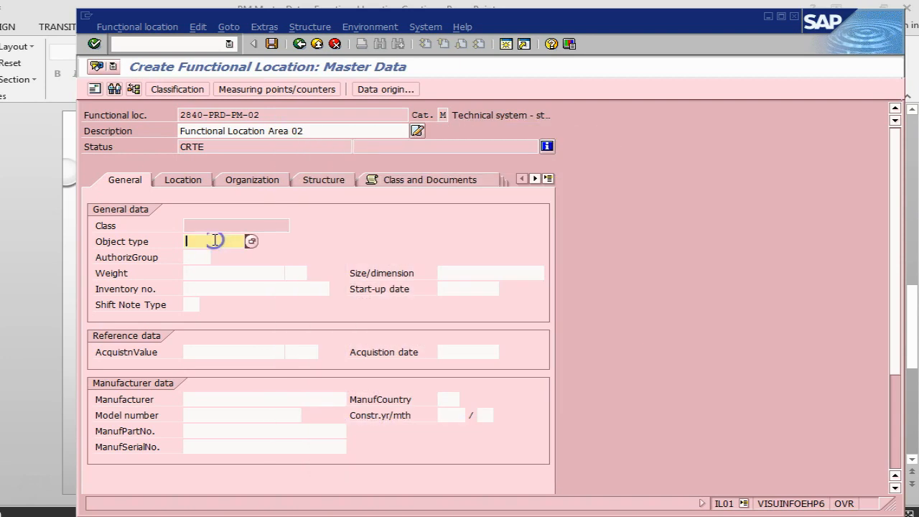
pyautogui.write('V')
pyautogui.press('BackSpace')
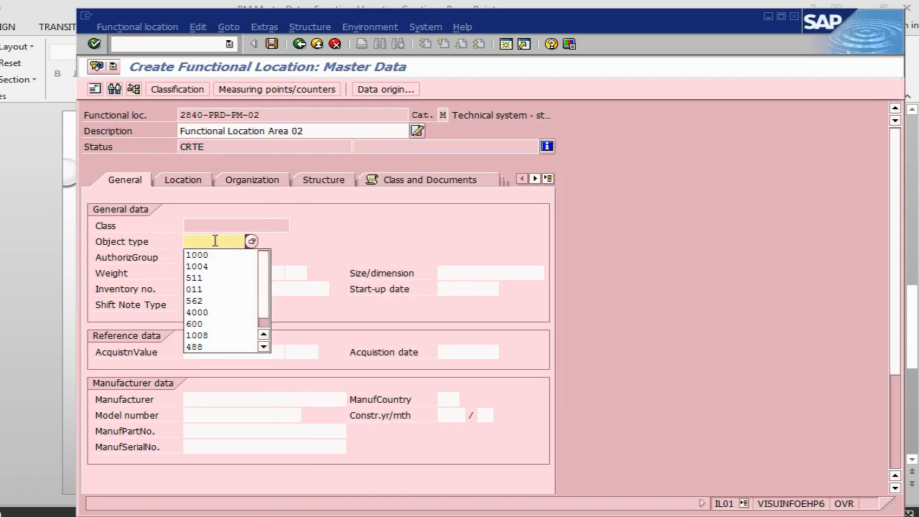
pyautogui.click(203, 278)
pyautogui.press('Return')
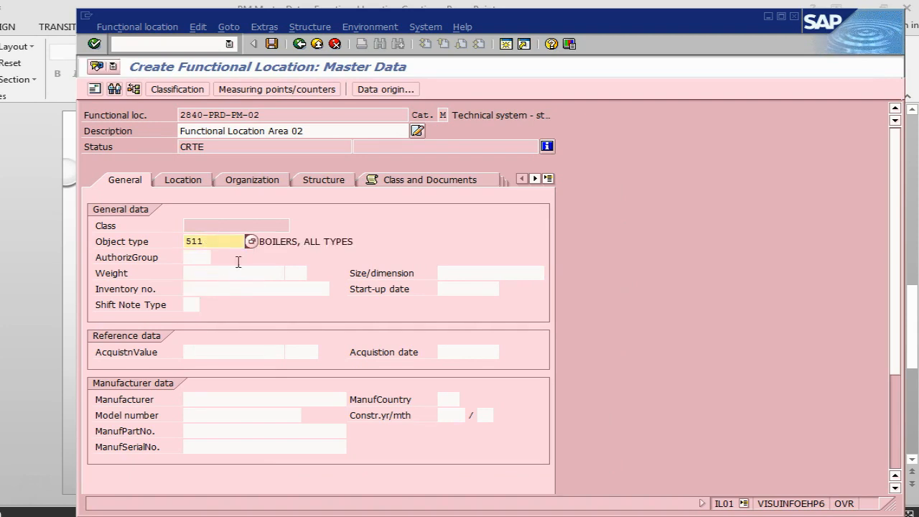
# Set the maintenance plant to 2840 in the functional location's location data.
pyautogui.click(181, 180)
pyautogui.click(189, 182)
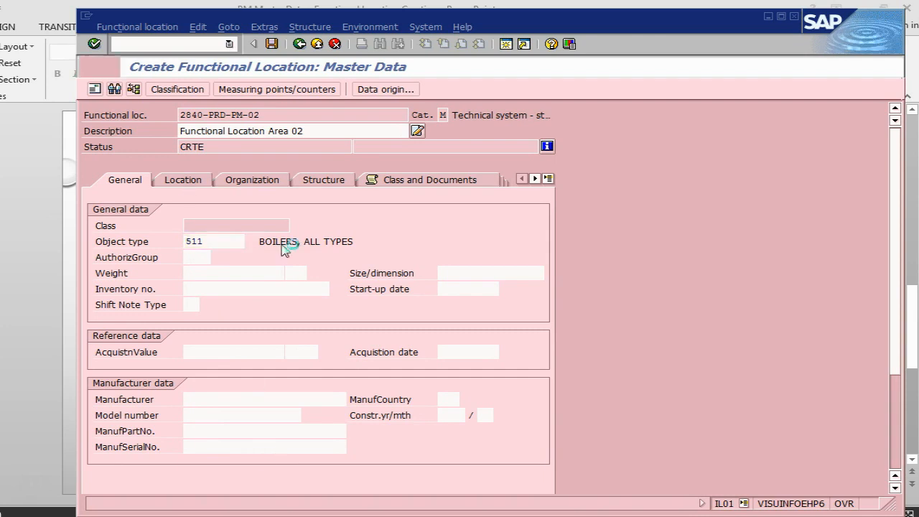
pyautogui.click(198, 224)
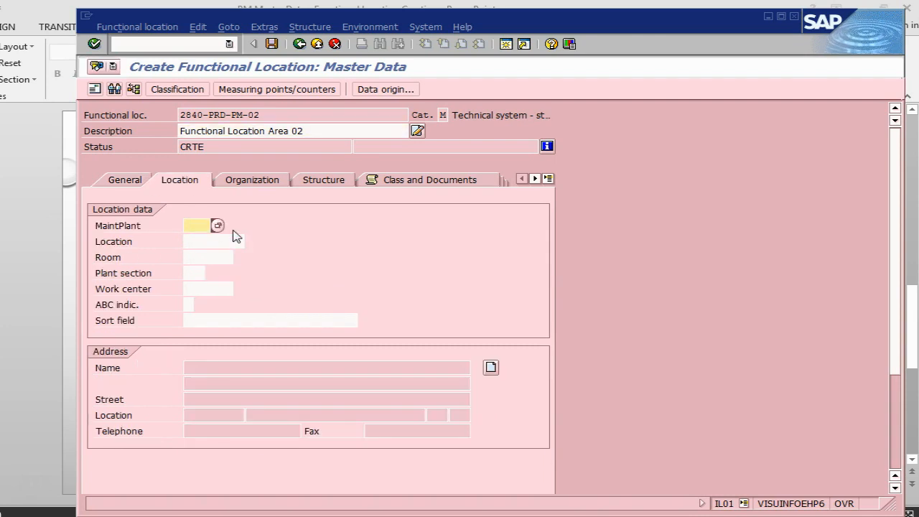
pyautogui.write('2')
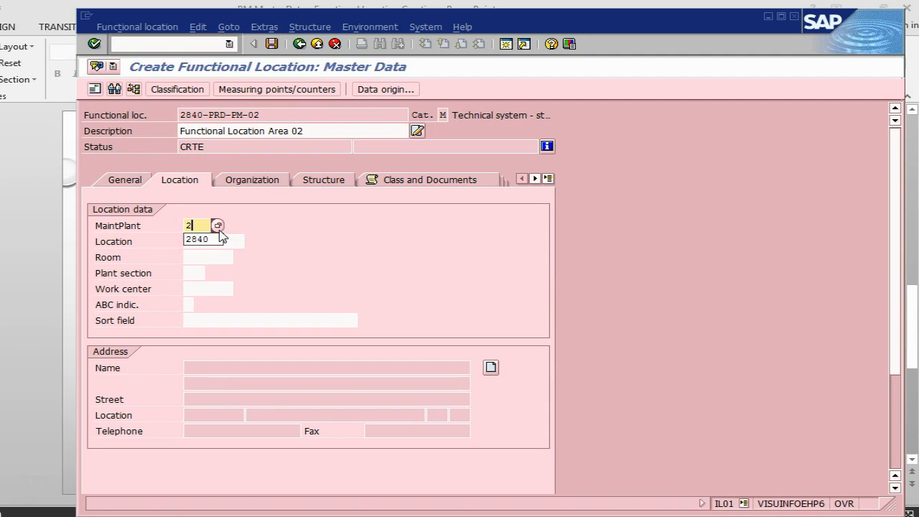
pyautogui.click(204, 239)
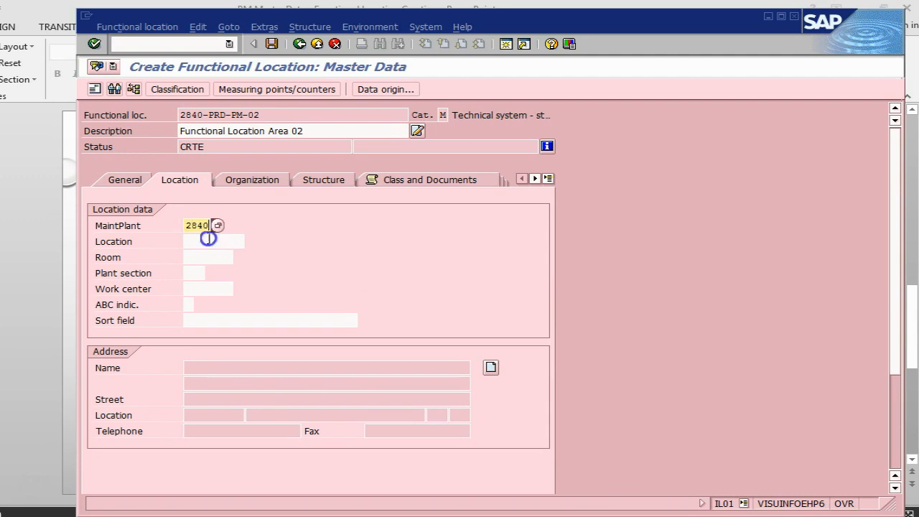
# Set the business area to 1000 in the account assignment of the organization data.
pyautogui.click(238, 184)
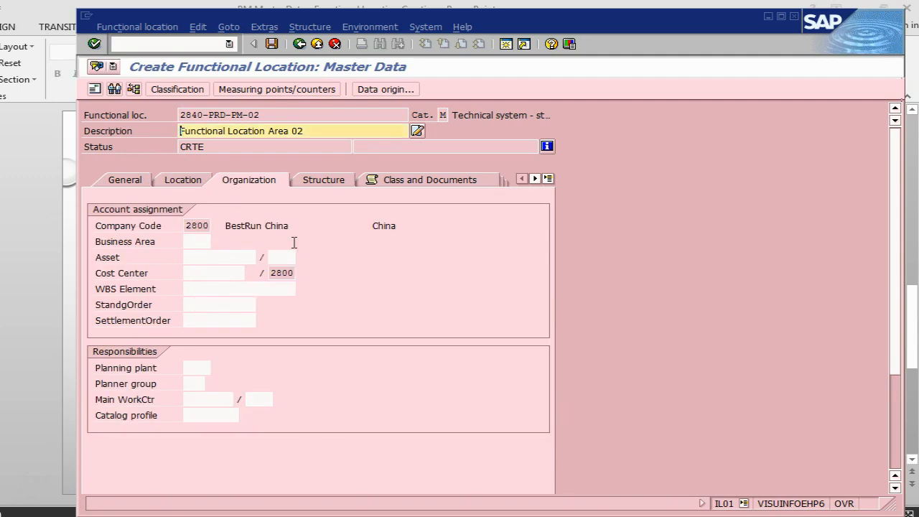
pyautogui.click(205, 242)
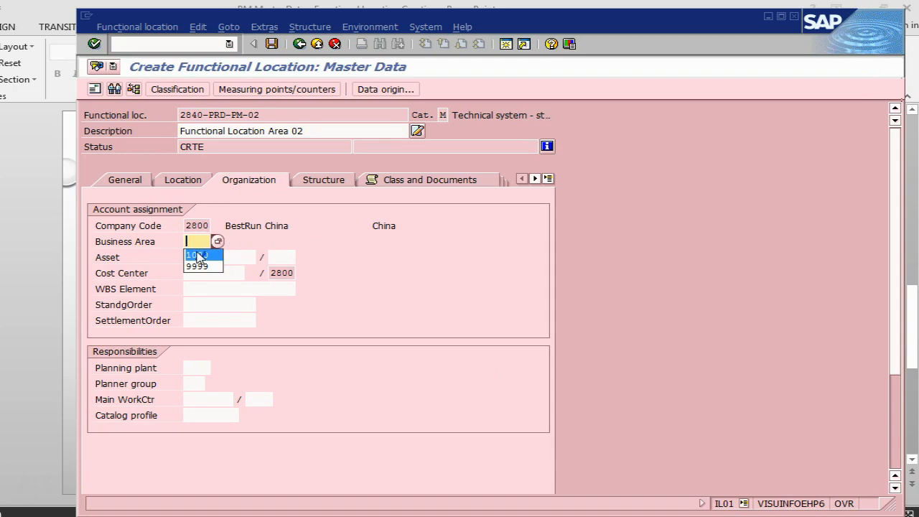
pyautogui.click(198, 255)
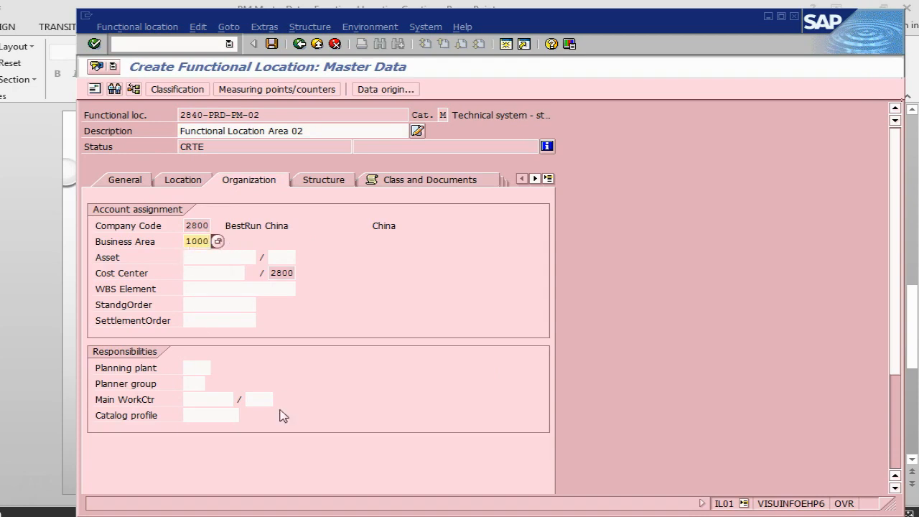
# Assign main work center LATHEM in plant 2840 and display the functional location's structure data.
pyautogui.click(221, 400)
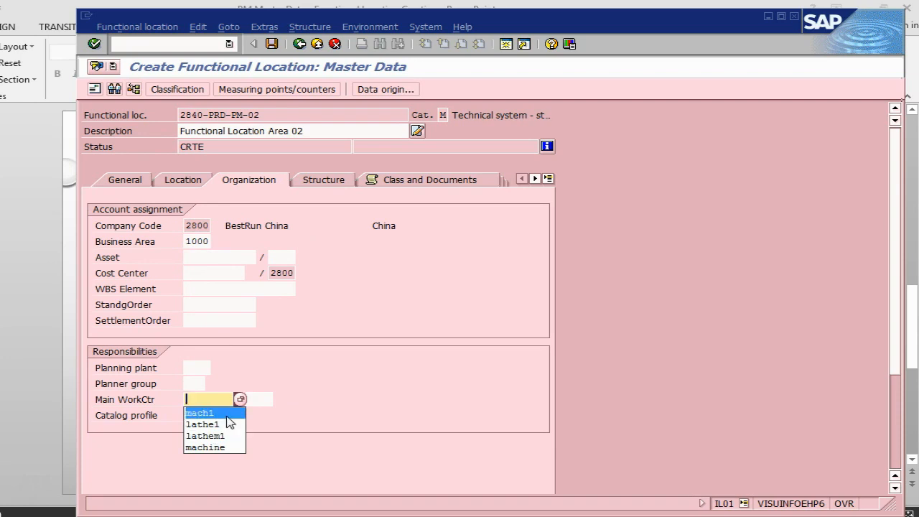
pyautogui.write('l')
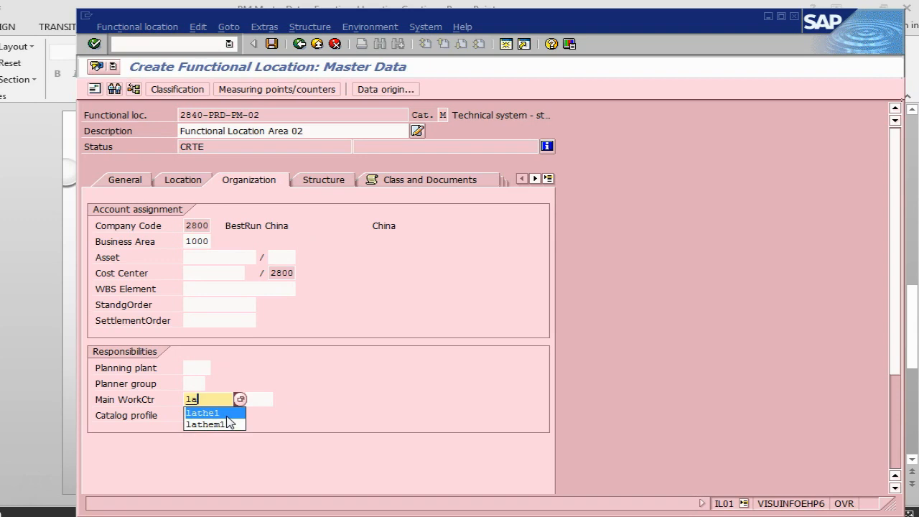
pyautogui.write('a')
pyautogui.click(215, 423)
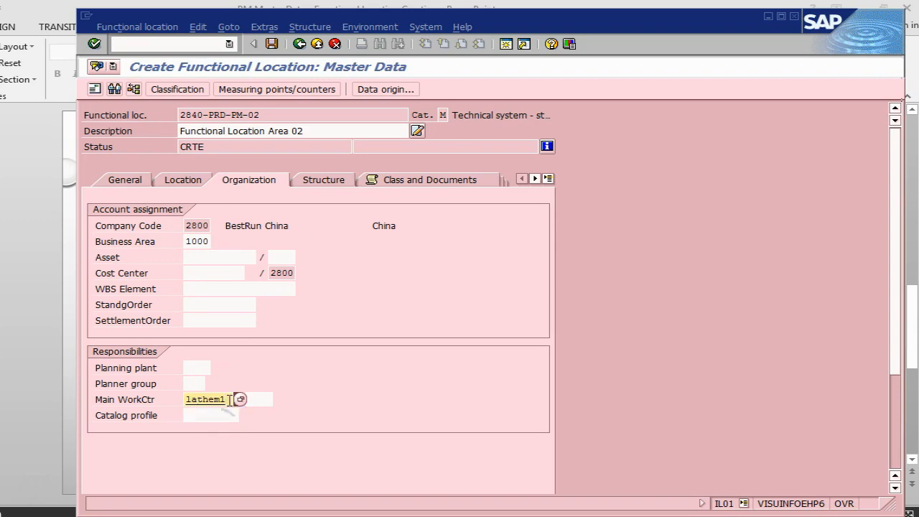
pyautogui.press('BackSpace')
pyautogui.press('Return')
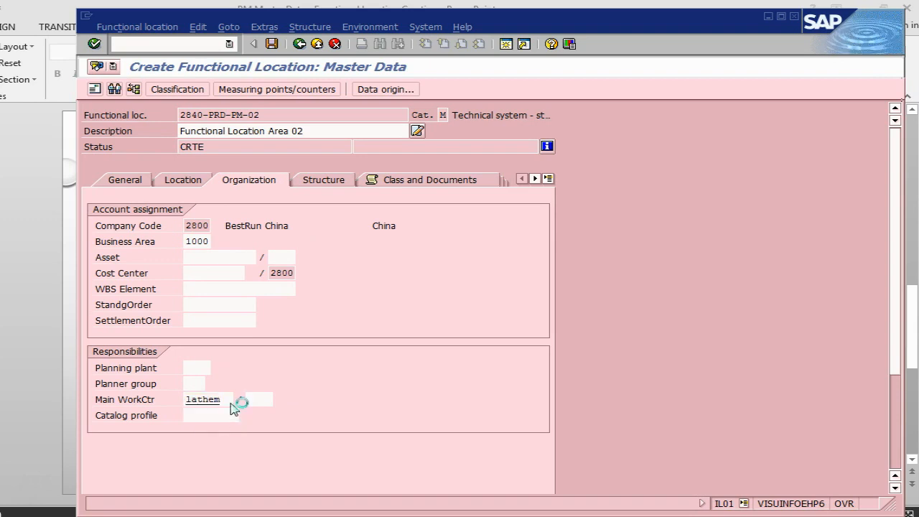
pyautogui.click(260, 399)
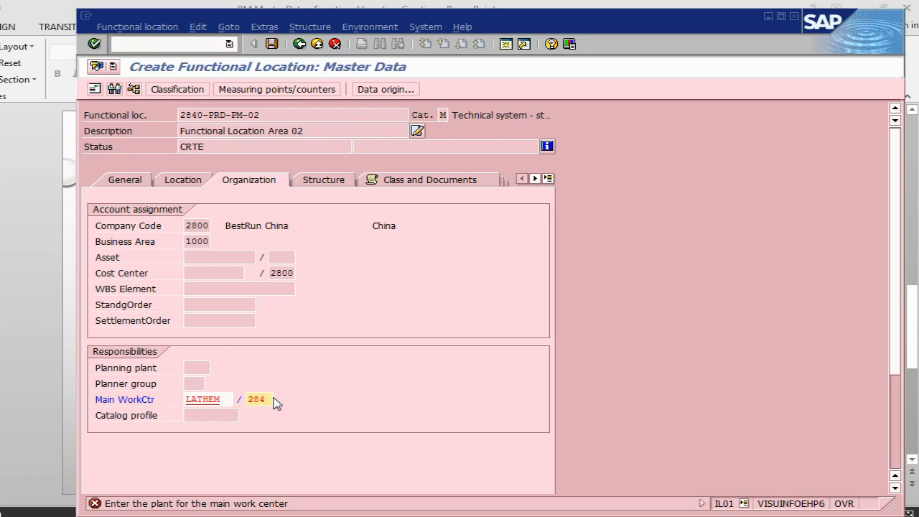
pyautogui.write('0')
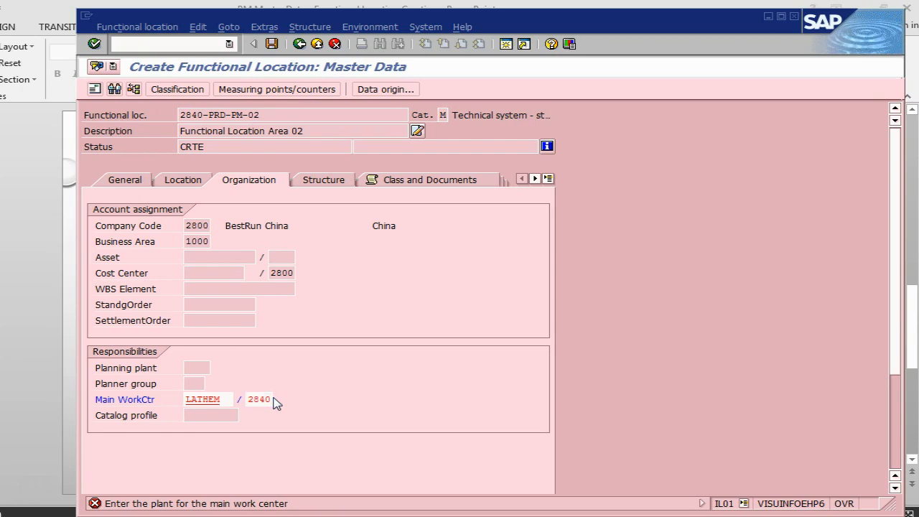
pyautogui.press('Return')
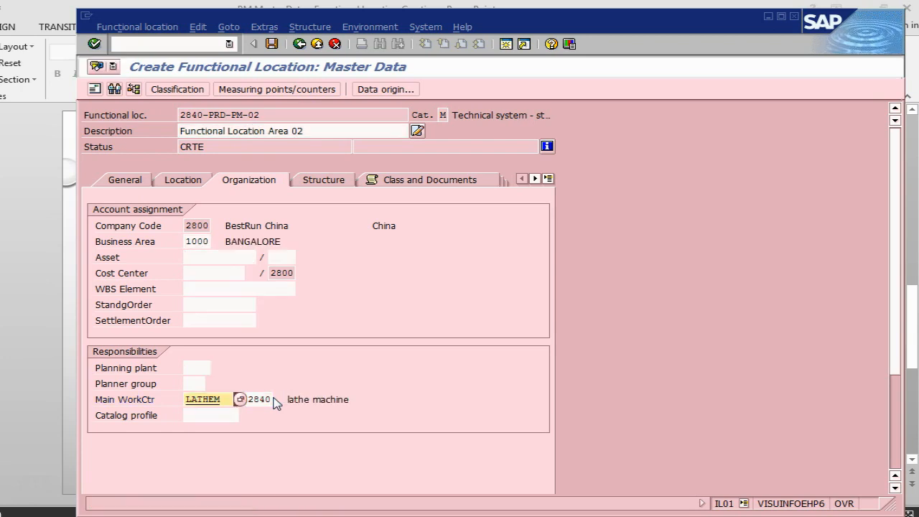
pyautogui.click(316, 182)
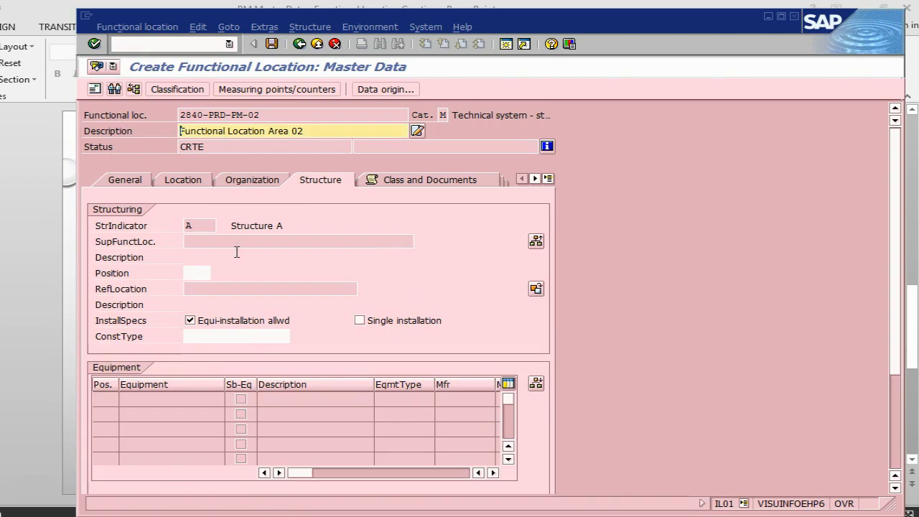
# Switch to PowerPoint, delete 1000 from the end of the description example, save the presentation and go to the following slide.
pyautogui.hotkey('alt', 'Tab')
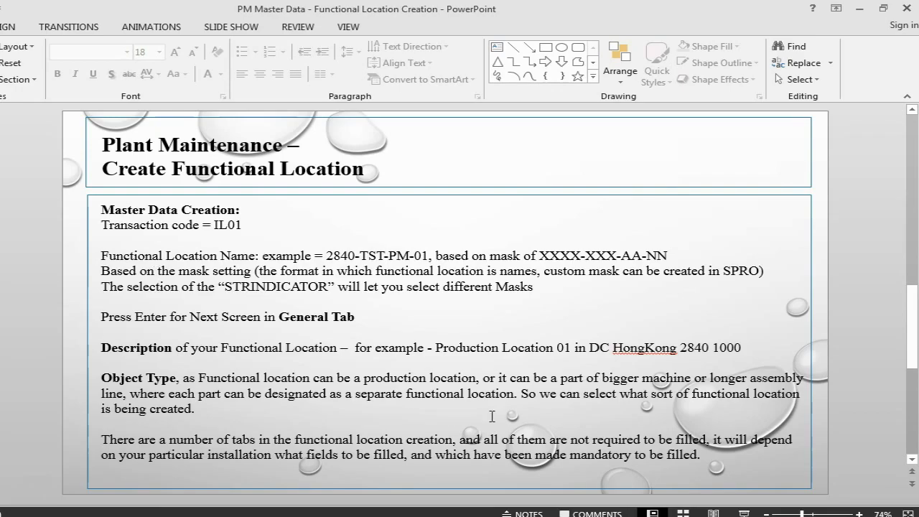
pyautogui.click(707, 347)
pyautogui.press('Delete')
pyautogui.press('Delete')
pyautogui.press('Delete')
pyautogui.press('Delete')
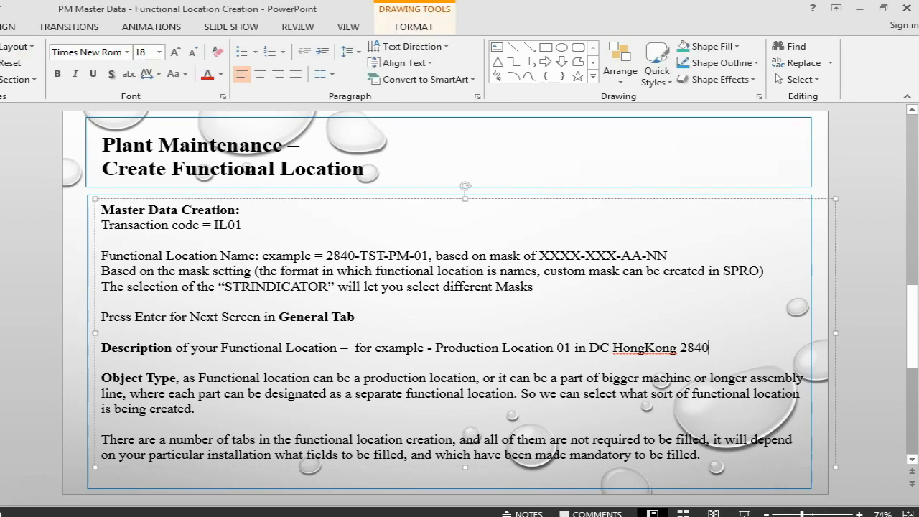
pyautogui.hotkey('ctrl', 's')
pyautogui.scroll(-2, 241, 347)
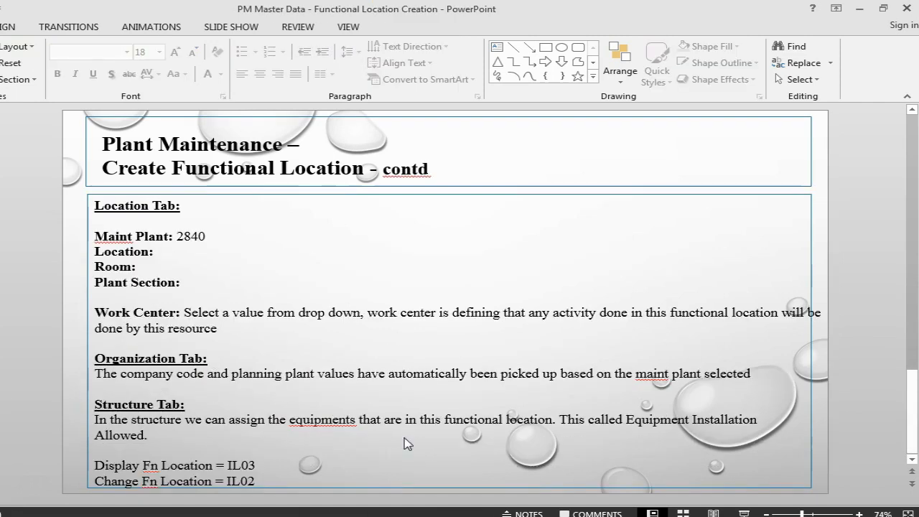
# Return to SAP, save the functional location, view the details of the status message and close them.
pyautogui.hotkey('alt', 'Tab')
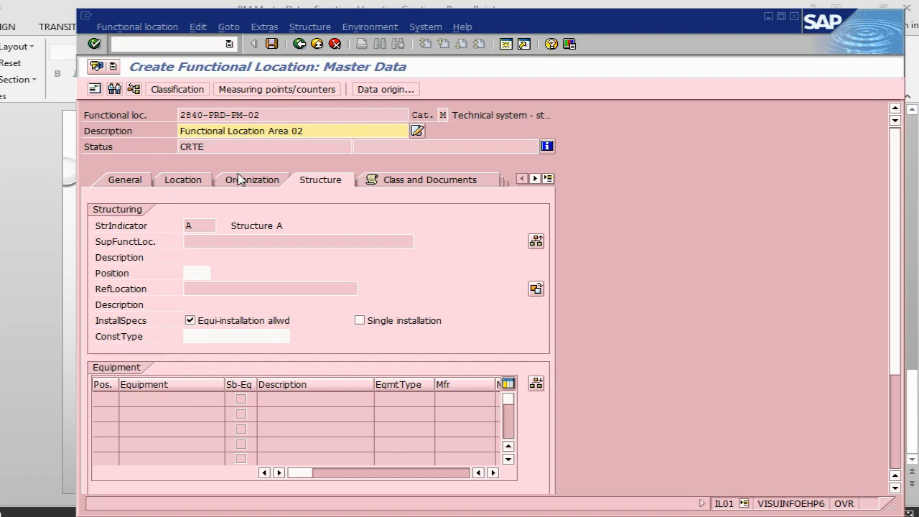
pyautogui.click(271, 44)
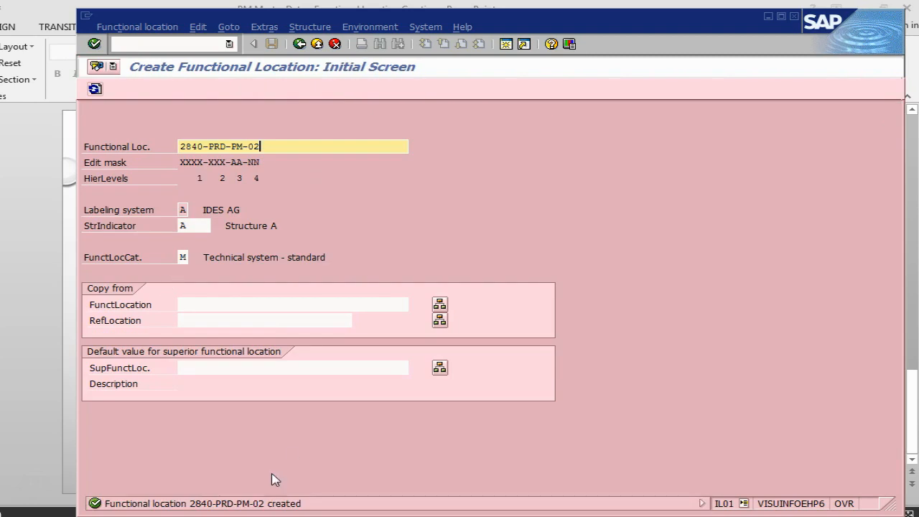
pyautogui.click(182, 500)
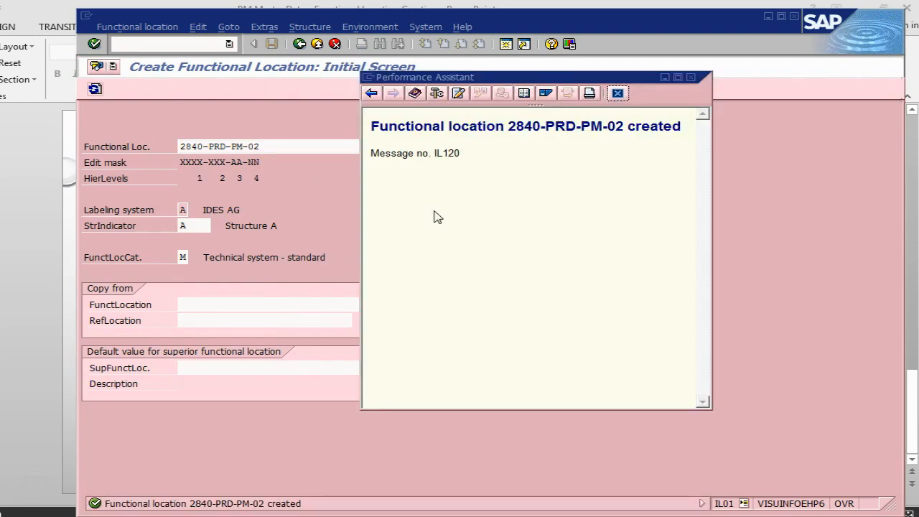
pyautogui.click(618, 93)
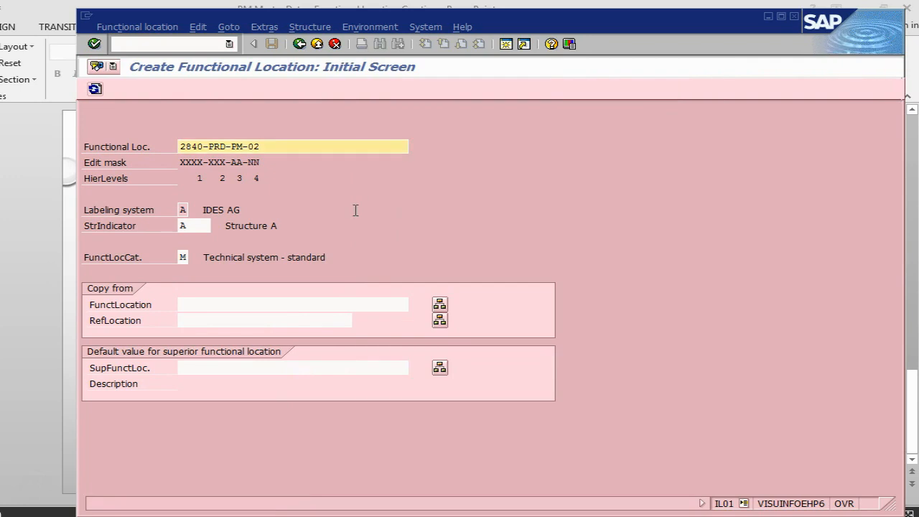